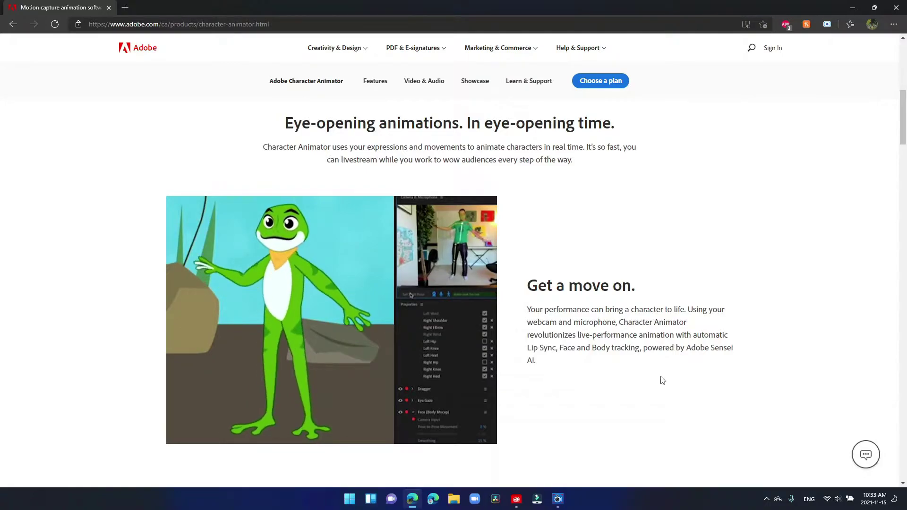
# Review the Character Animator product page and its Creative Cloud All Apps free trial offer, including duration and included apps, then close the browser
pyautogui.scroll(-7, 675, 349)
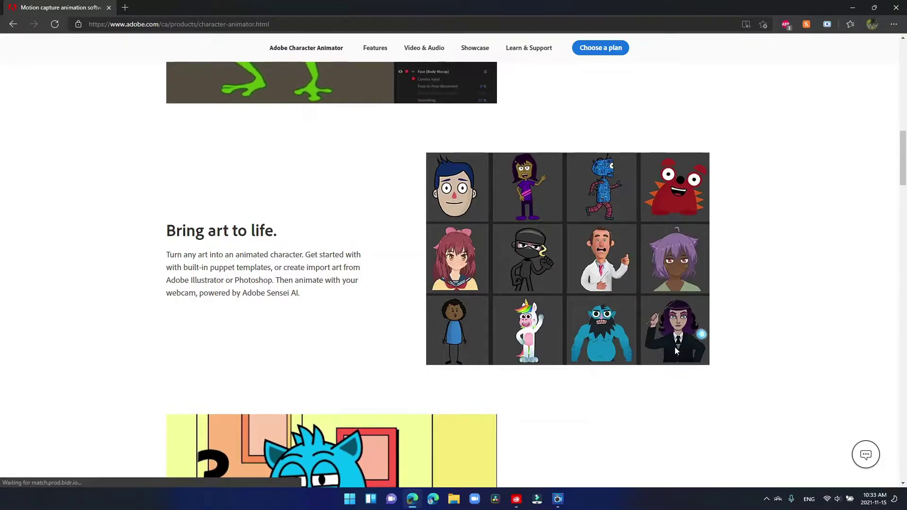
pyautogui.scroll(15, 698, 328)
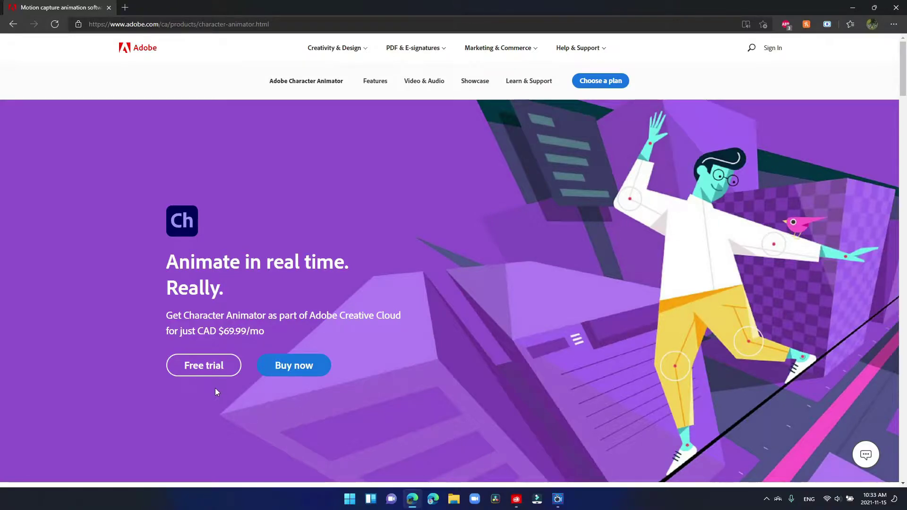
pyautogui.click(208, 365)
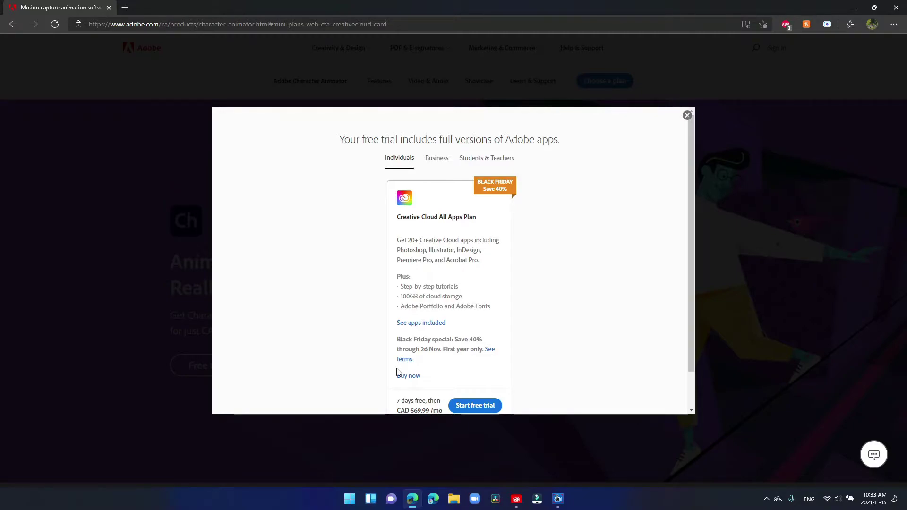
pyautogui.moveTo(394, 402); pyautogui.dragTo(429, 400)
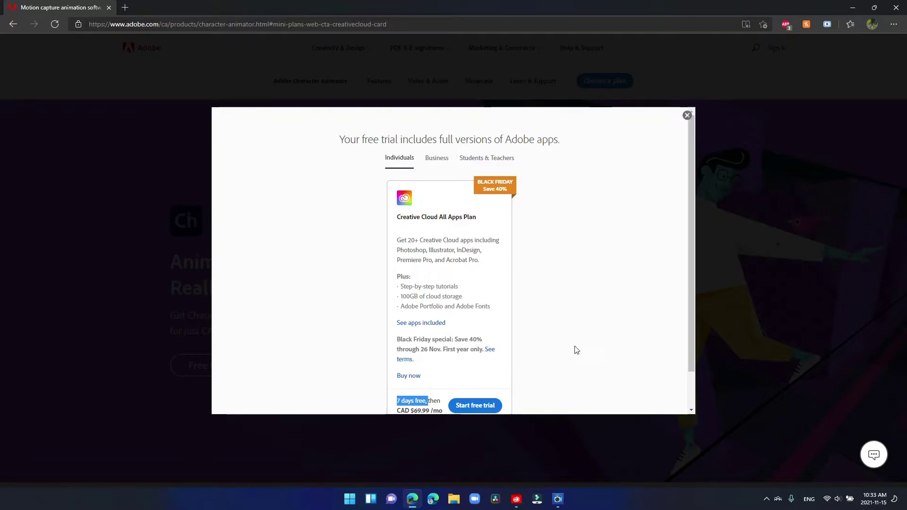
pyautogui.click(563, 368)
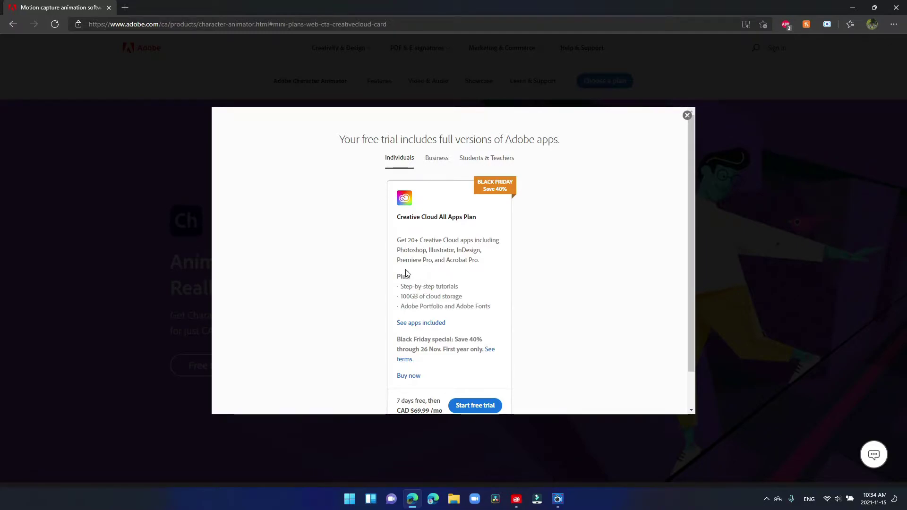
pyautogui.moveTo(399, 262); pyautogui.dragTo(432, 260)
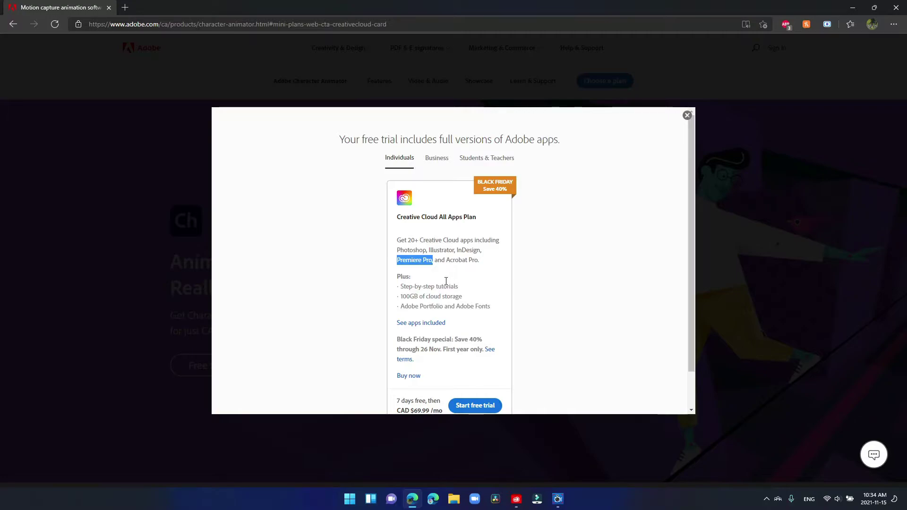
pyautogui.moveTo(398, 250); pyautogui.dragTo(426, 251)
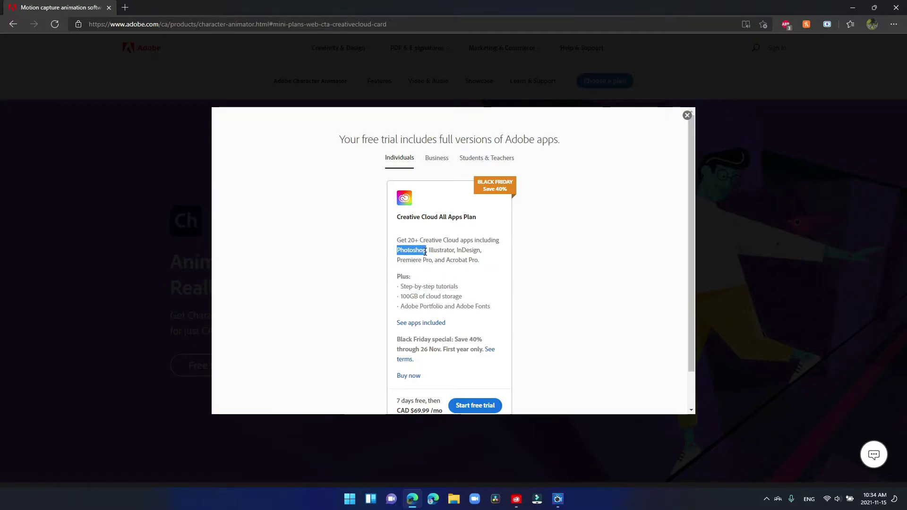
pyautogui.click(592, 317)
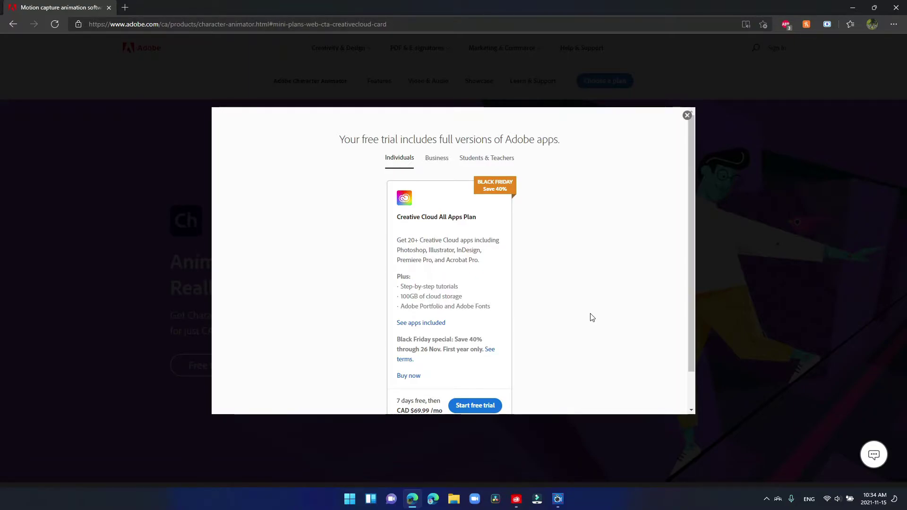
pyautogui.scroll(-1, 589, 320)
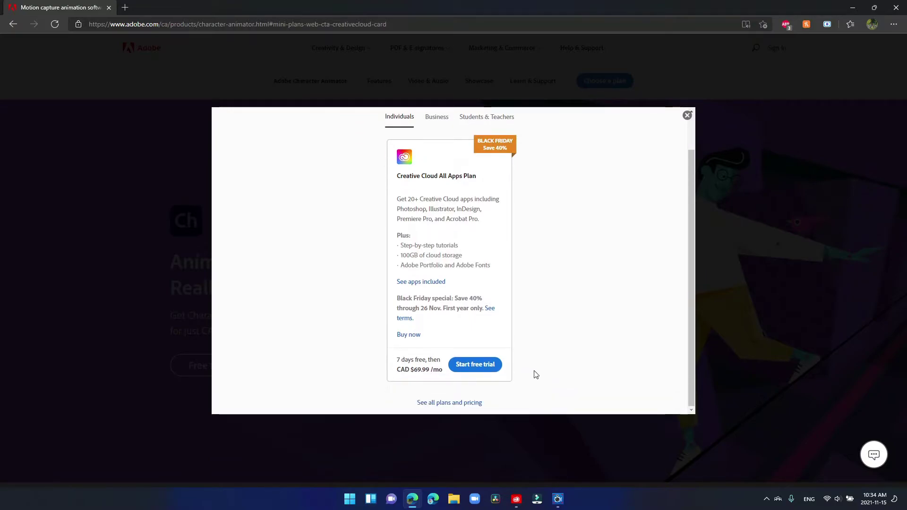
pyautogui.click(686, 116)
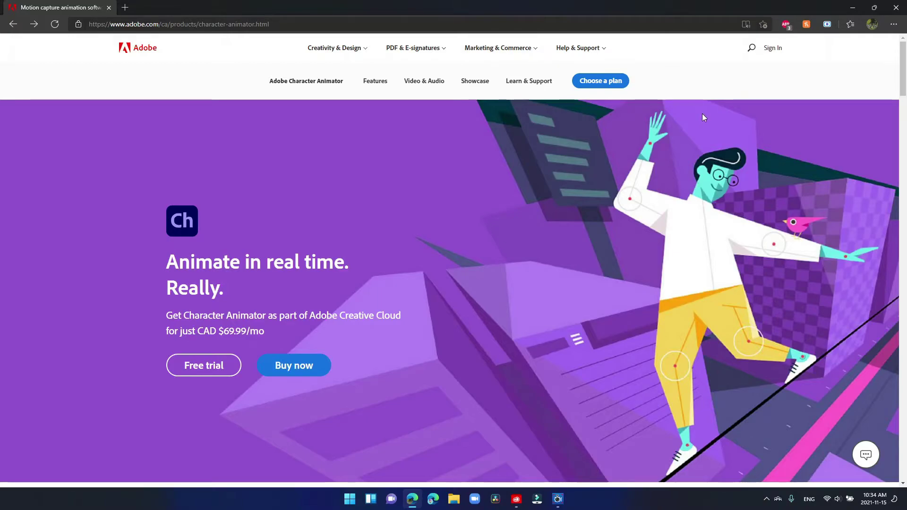
pyautogui.click(896, 7)
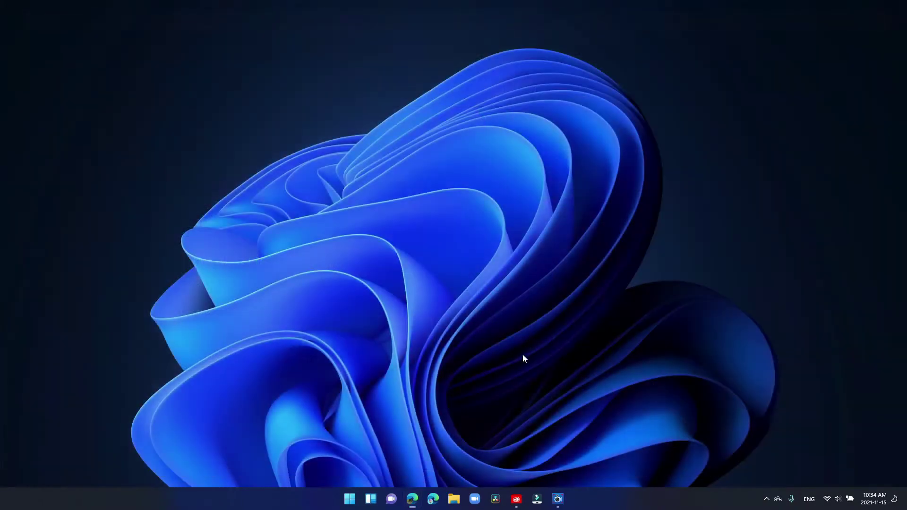
# Switch to the Adobe Creative Cloud installer and enter the account's email address in the sign-in form
pyautogui.click(517, 502)
pyautogui.moveTo(483, 109); pyautogui.dragTo(584, 75)
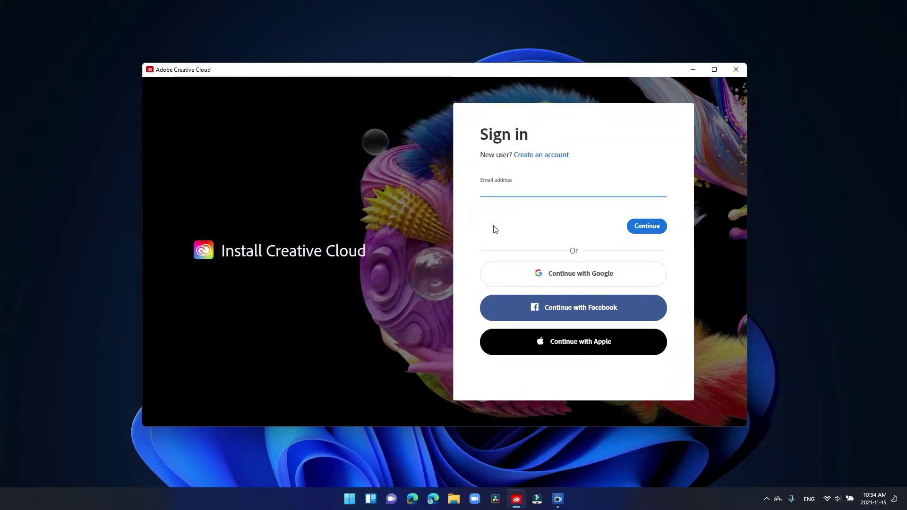
pyautogui.click(565, 187)
pyautogui.write('techr')
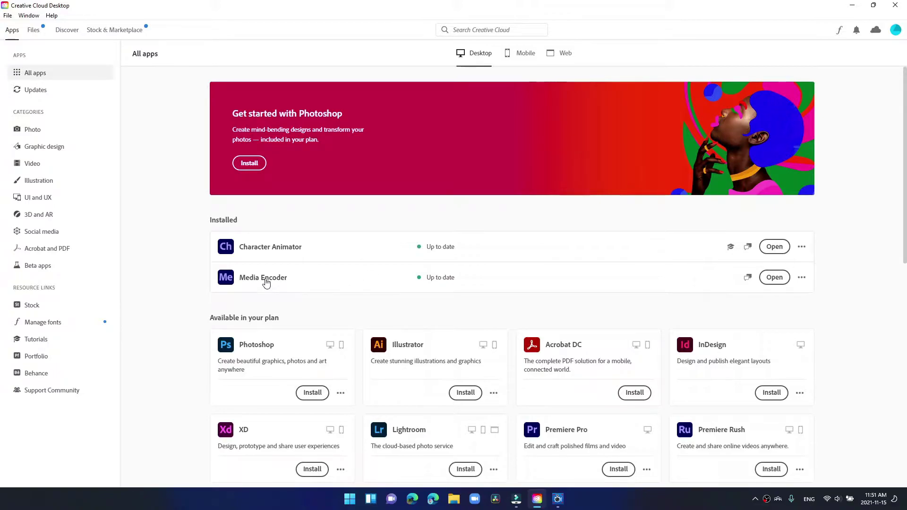
# Examine the installed apps and the apps available in the plan in Creative Cloud Desktop
pyautogui.moveTo(266, 282)
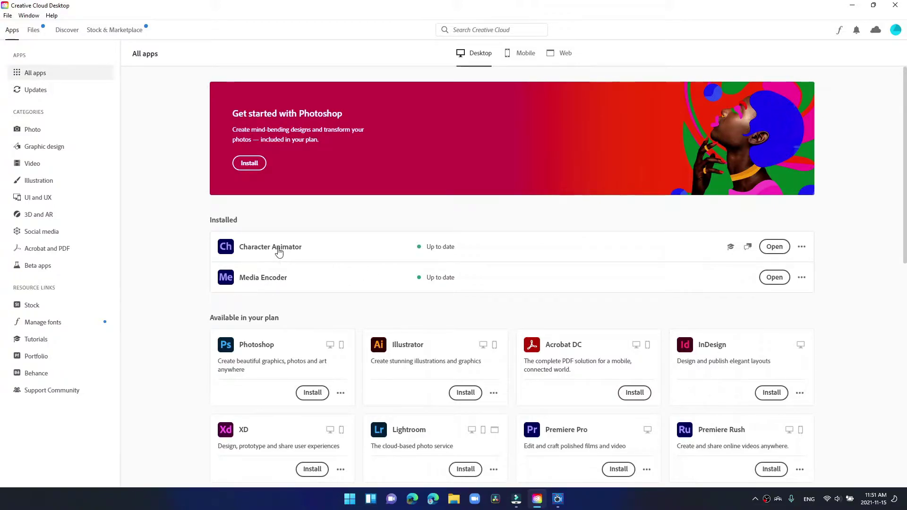
pyautogui.moveTo(280, 252)
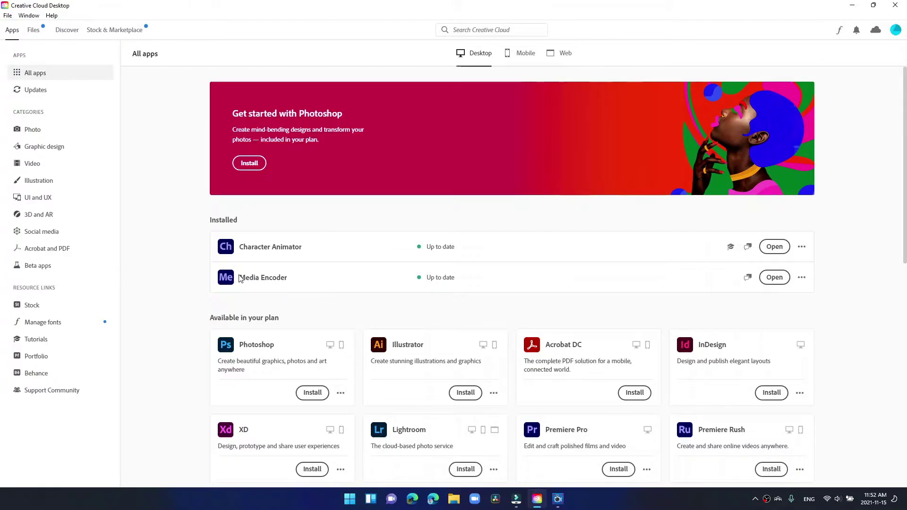
pyautogui.scroll(-5, 403, 267)
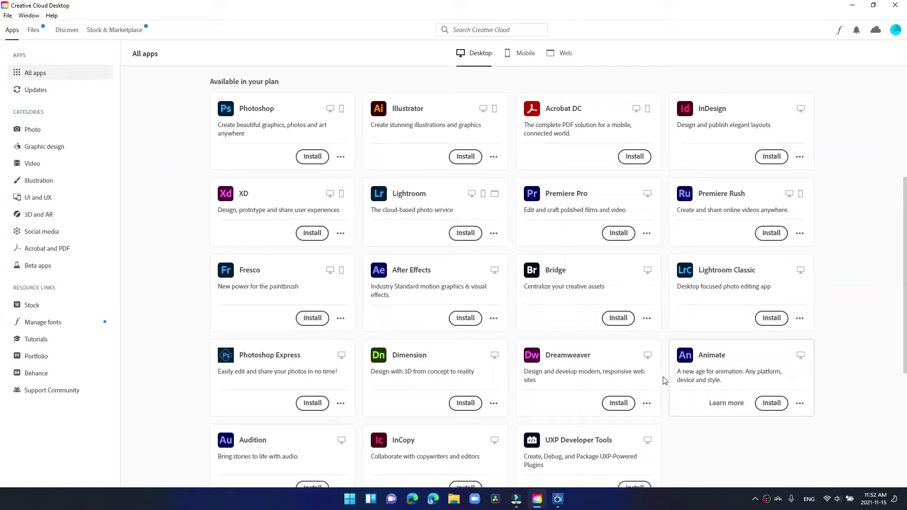
pyautogui.scroll(5, 661, 377)
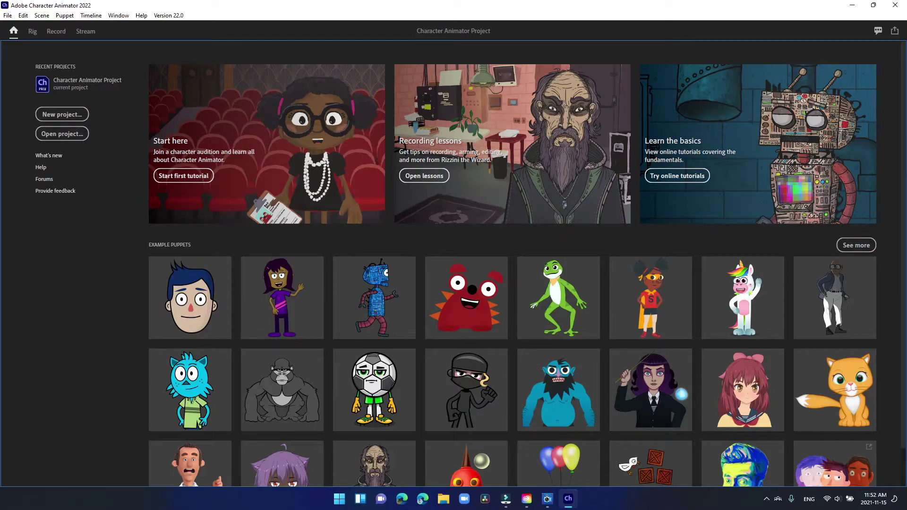
# In Character Animator, open the blue-haired Chad example puppet, view its rig and return to the Record workspace
pyautogui.scroll(-1, 791, 192)
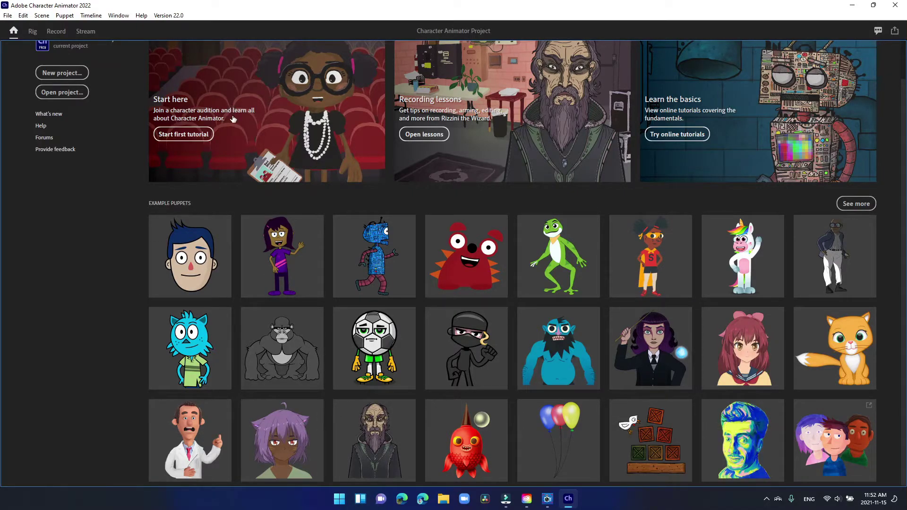
pyautogui.click(174, 250)
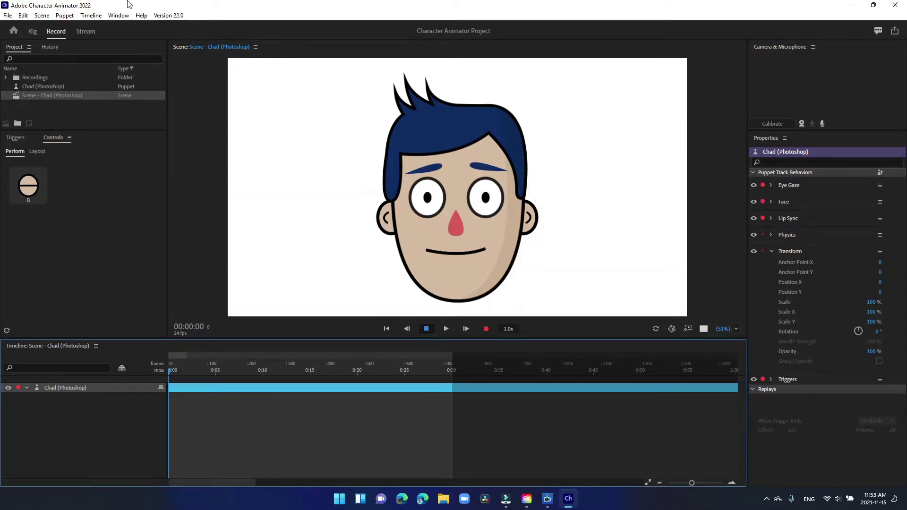
pyautogui.click(32, 31)
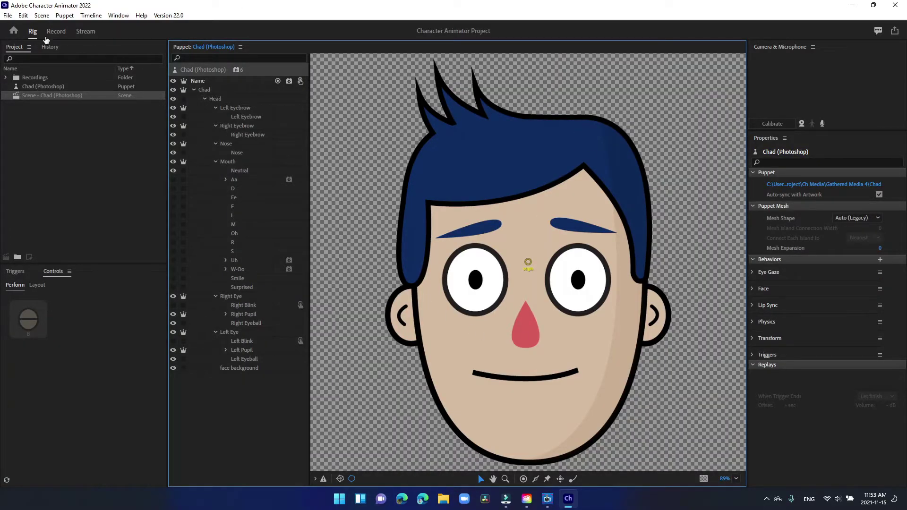
pyautogui.click(55, 31)
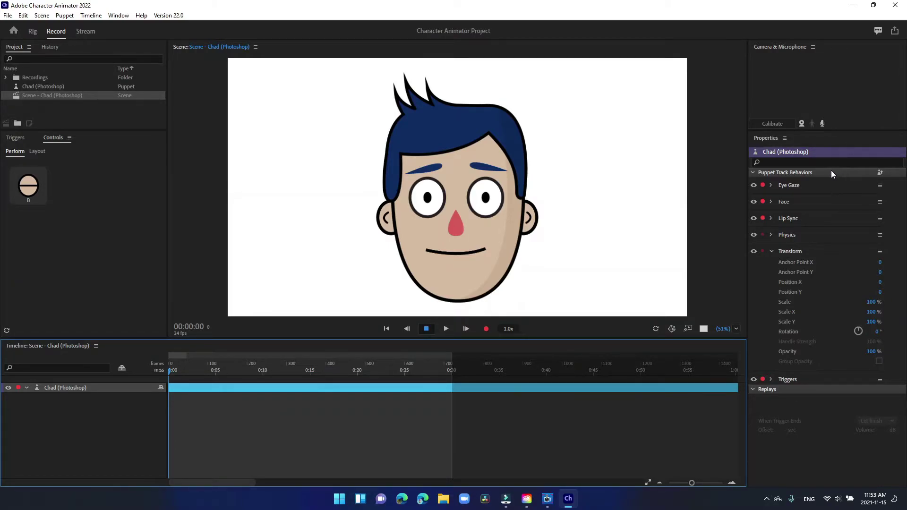
# Examine the Chad puppet's Eye Gaze and Face behavior settings and look along the scene's timeline
pyautogui.click(771, 185)
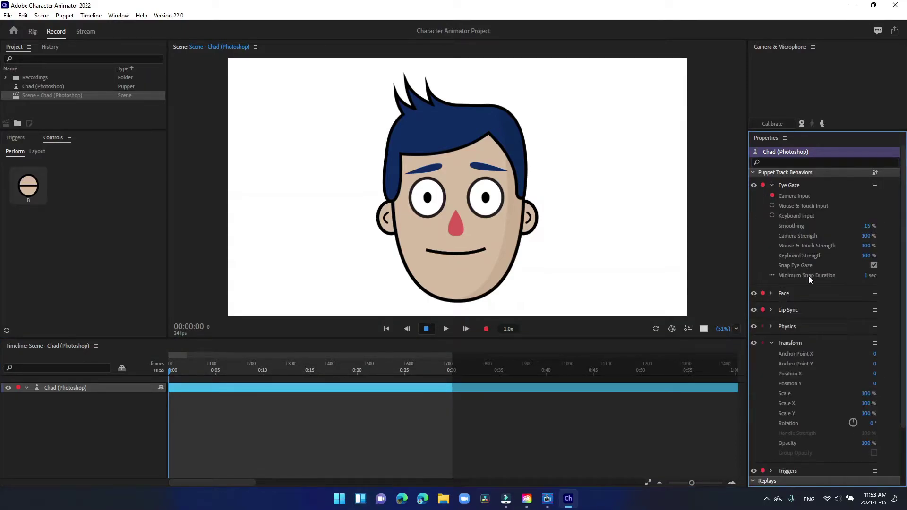
pyautogui.click(770, 293)
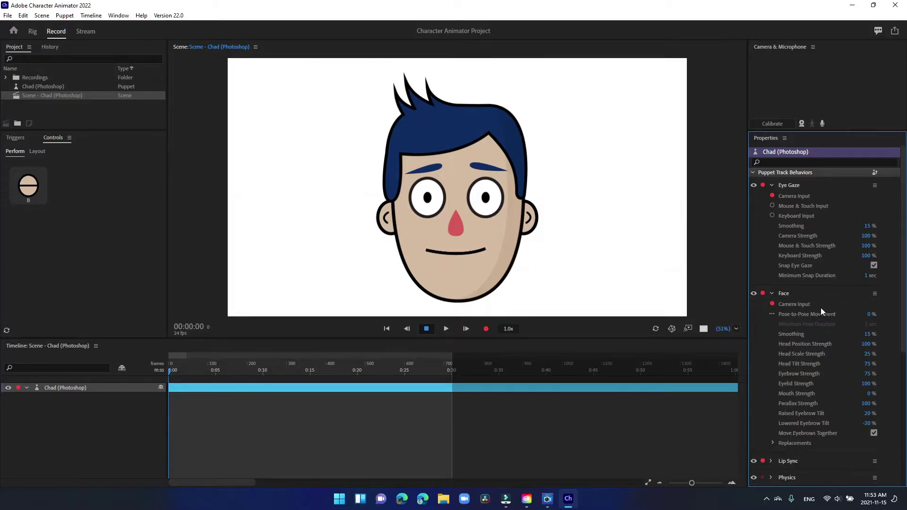
pyautogui.scroll(-5, 816, 303)
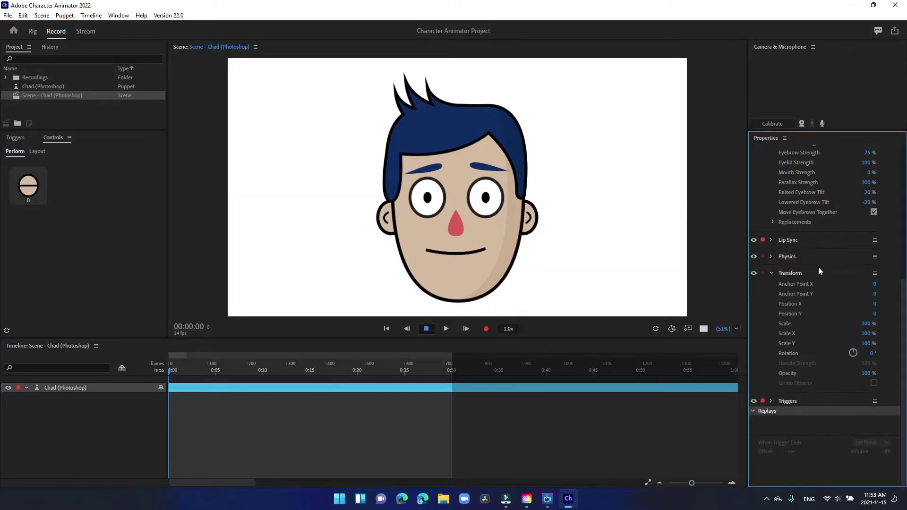
pyautogui.scroll(5, 818, 265)
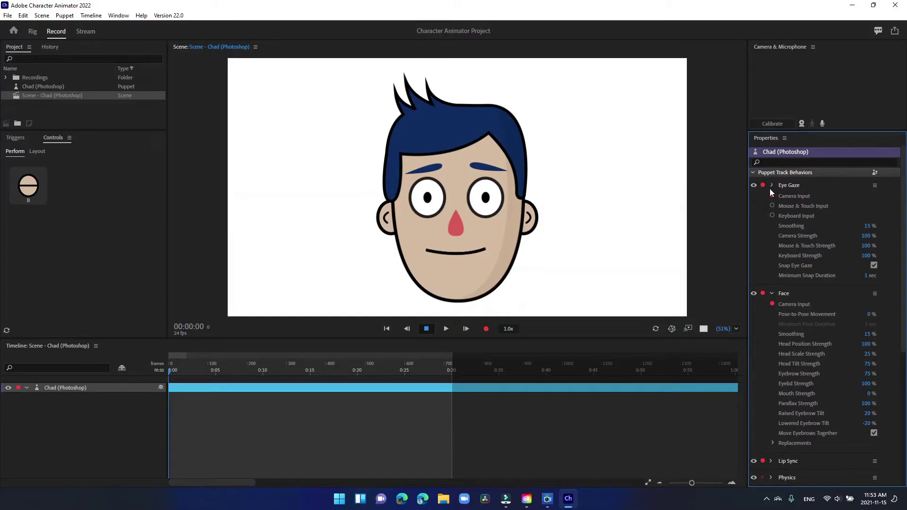
pyautogui.click(771, 202)
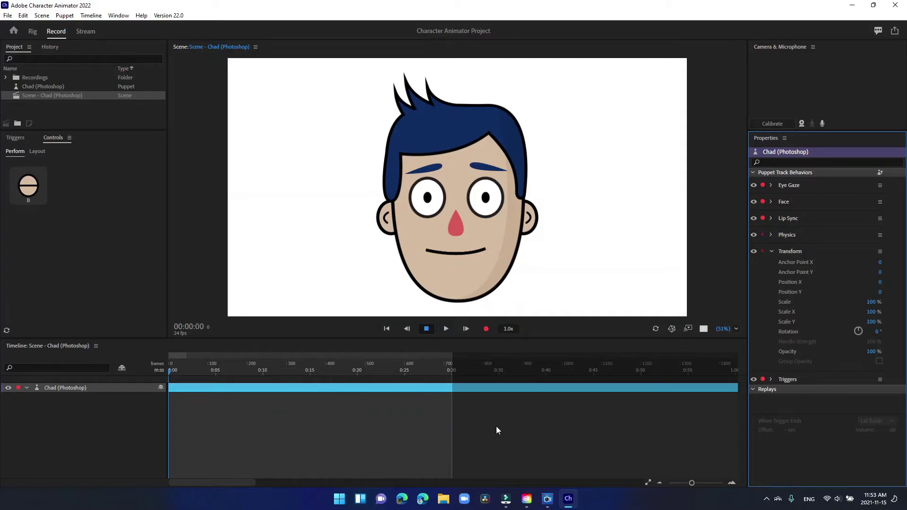
pyautogui.moveTo(243, 483); pyautogui.dragTo(511, 482)
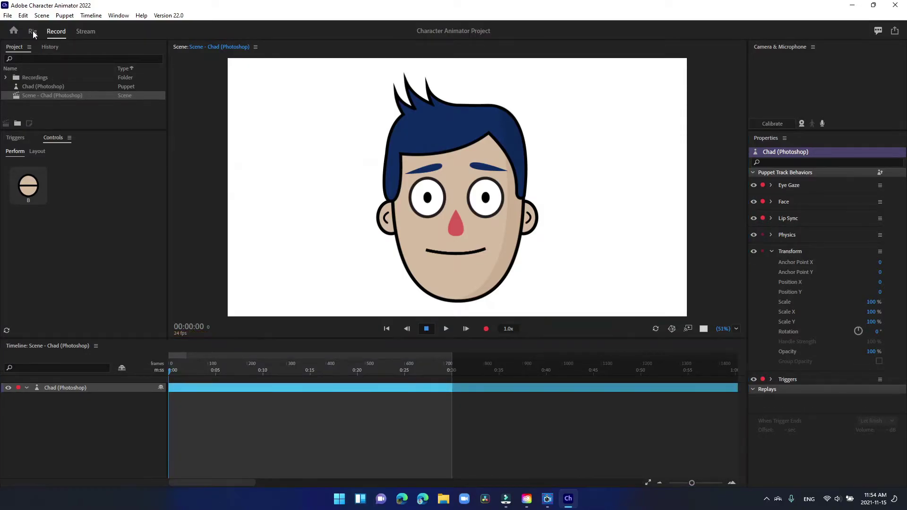
# In the Rig workspace, select Chad's Head layer and examine the Body, Face and Mouth tags available for it
pyautogui.click(33, 31)
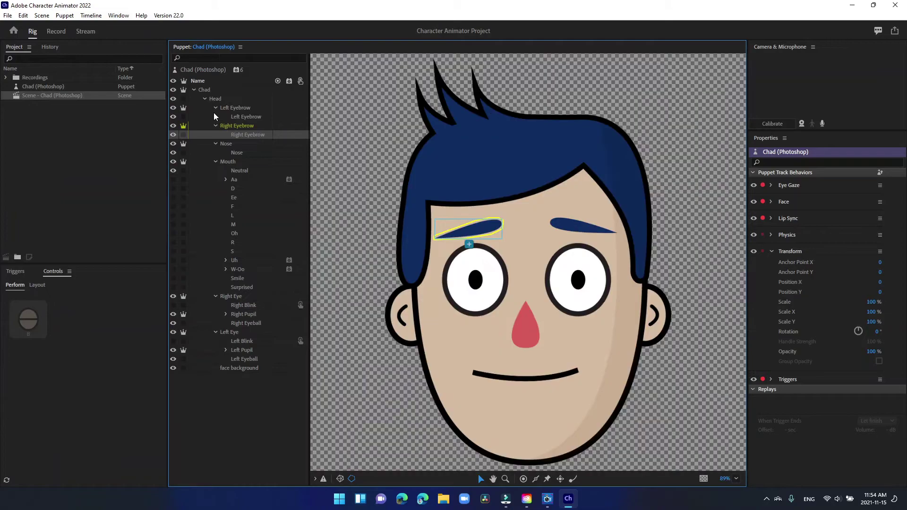
pyautogui.click(533, 276)
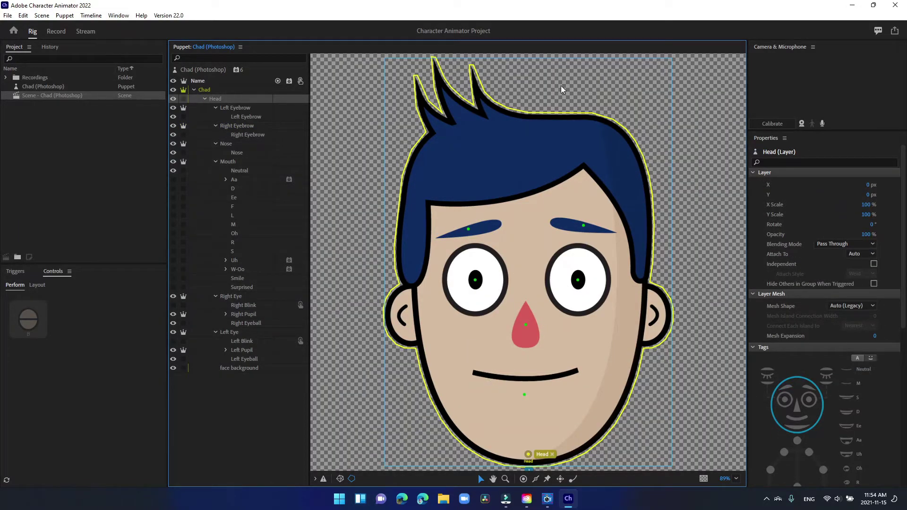
pyautogui.click(535, 478)
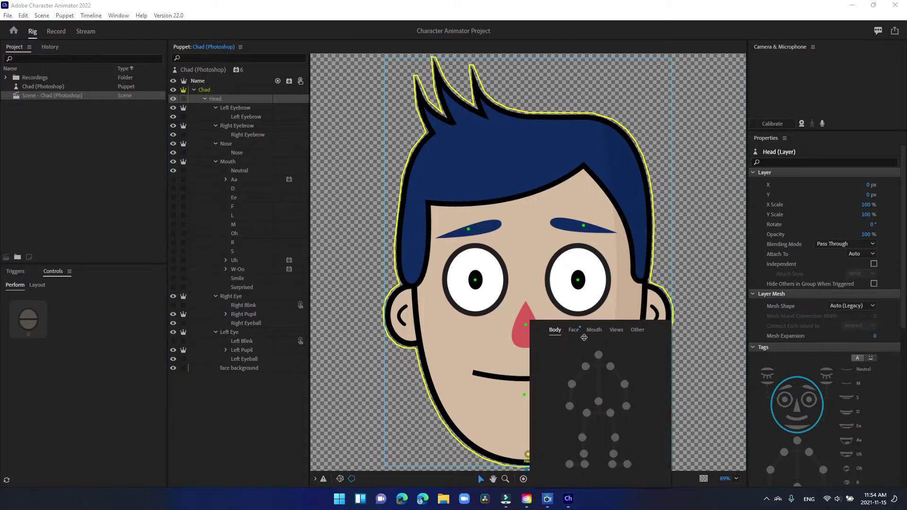
pyautogui.click(574, 330)
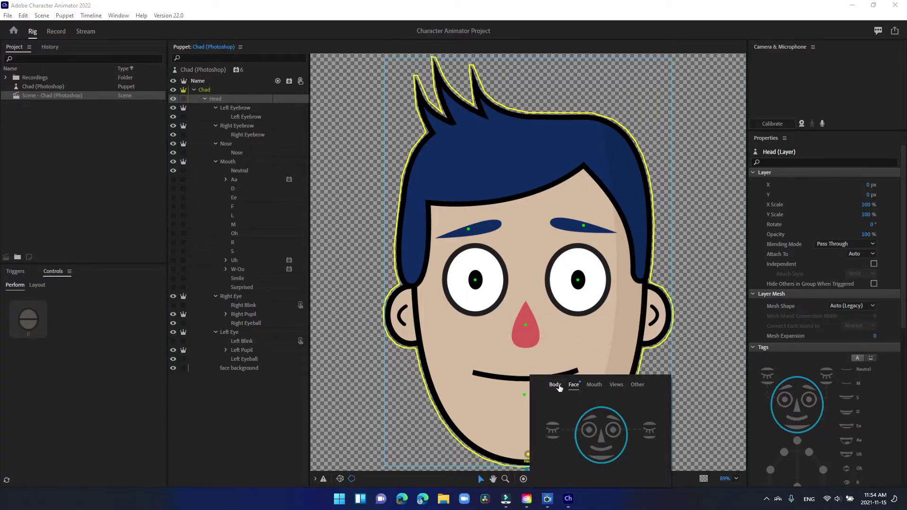
pyautogui.click(556, 385)
pyautogui.click(593, 330)
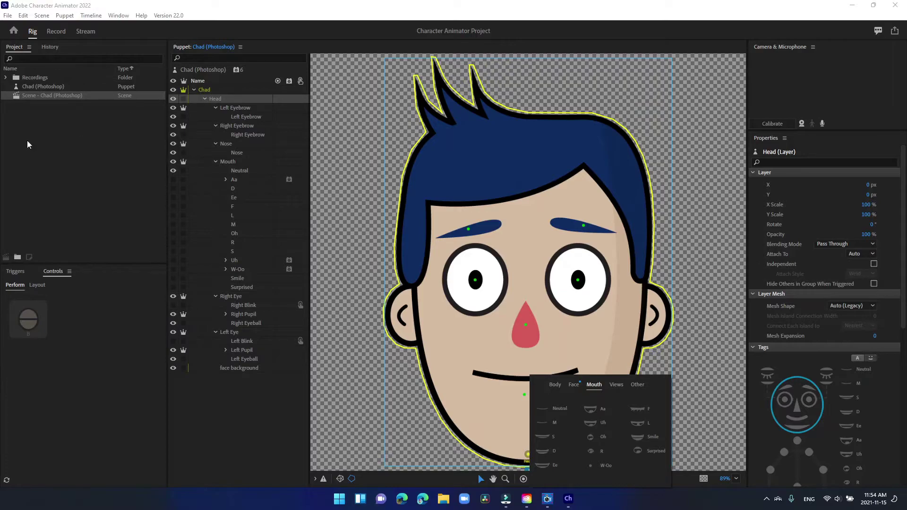
pyautogui.click(363, 82)
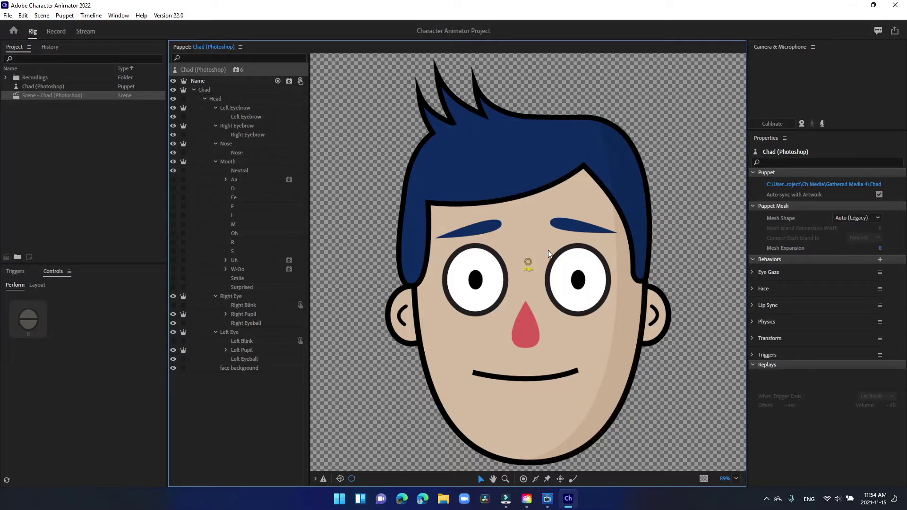
# Return to the Record workspace and turn on the camera input for the Chad scene
pyautogui.click(56, 32)
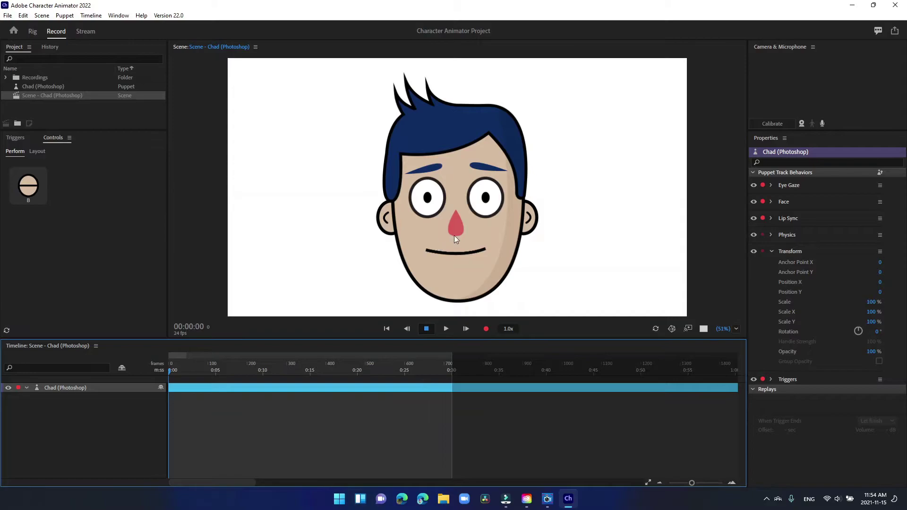
pyautogui.click(800, 126)
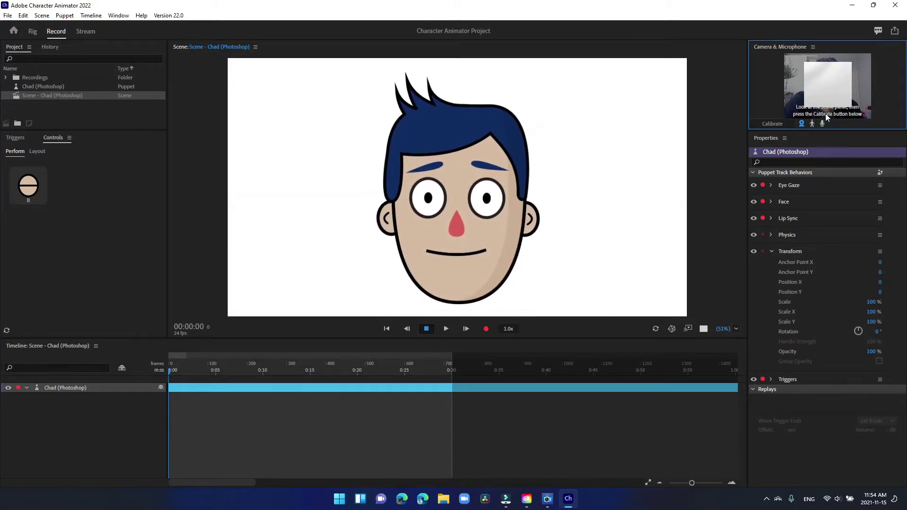
# Calibrate the webcam's face tracking to a neutral pose for the Chad puppet
pyautogui.click(842, 148)
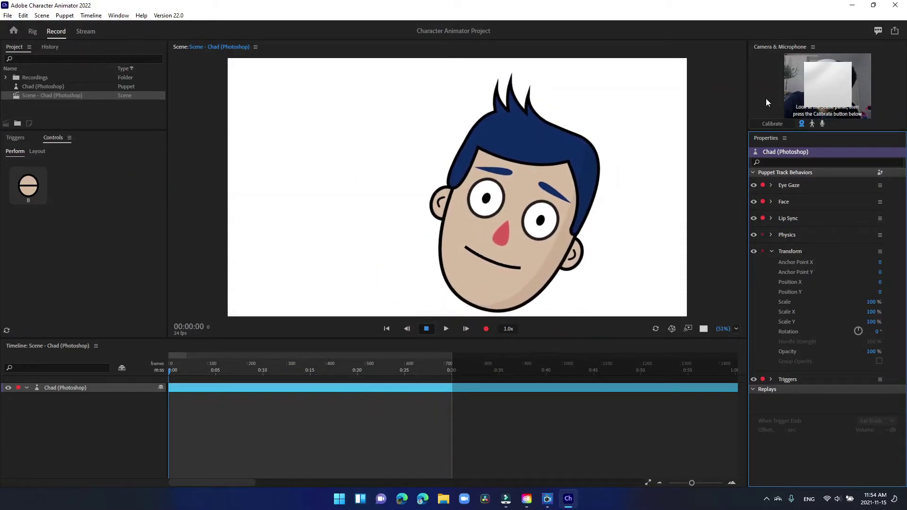
pyautogui.click(776, 91)
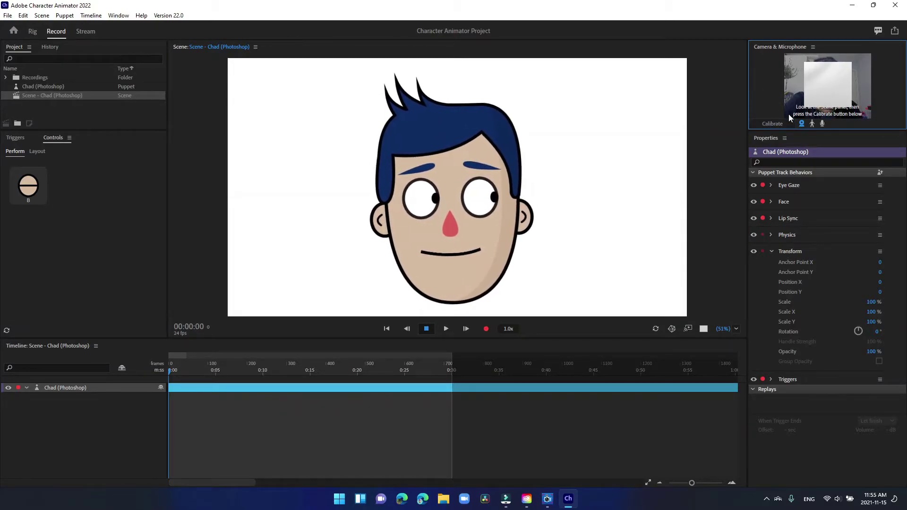
pyautogui.click(775, 122)
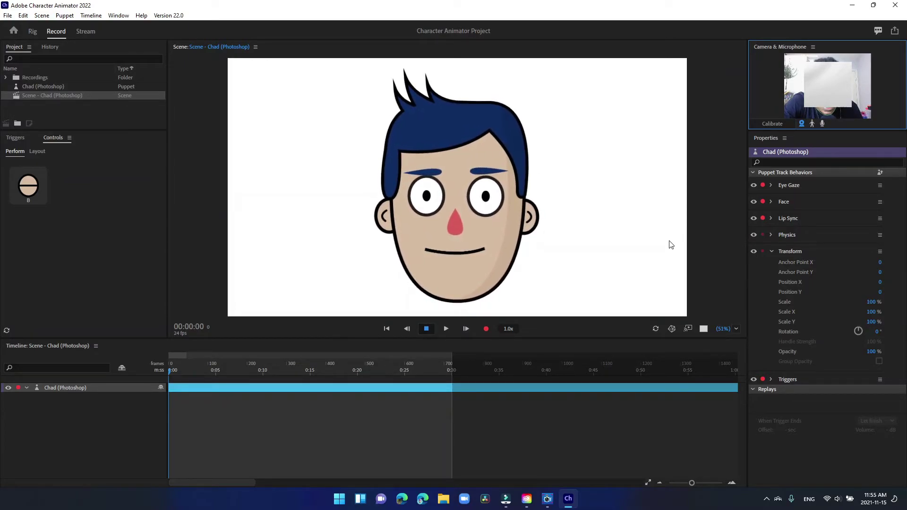
# Expand Chad's Lip Sync behavior settings and turn on the microphone input for voice control
pyautogui.click(770, 218)
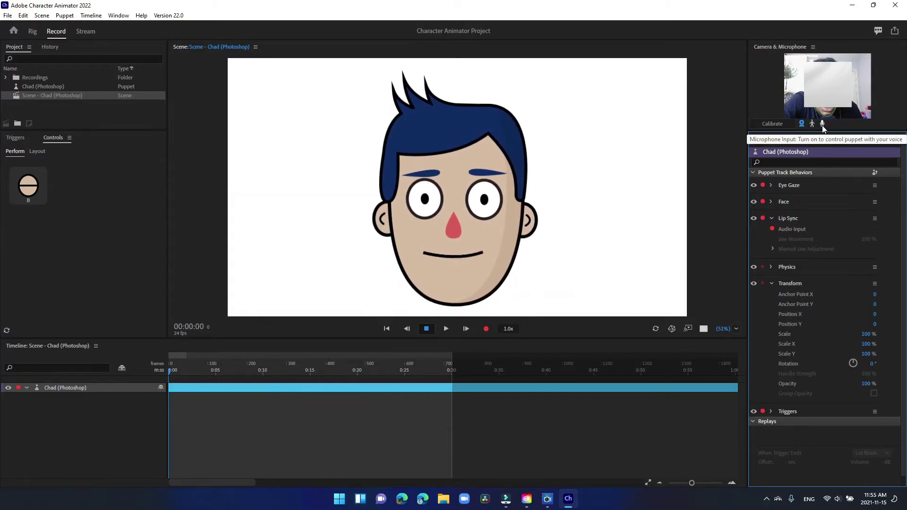
pyautogui.click(822, 124)
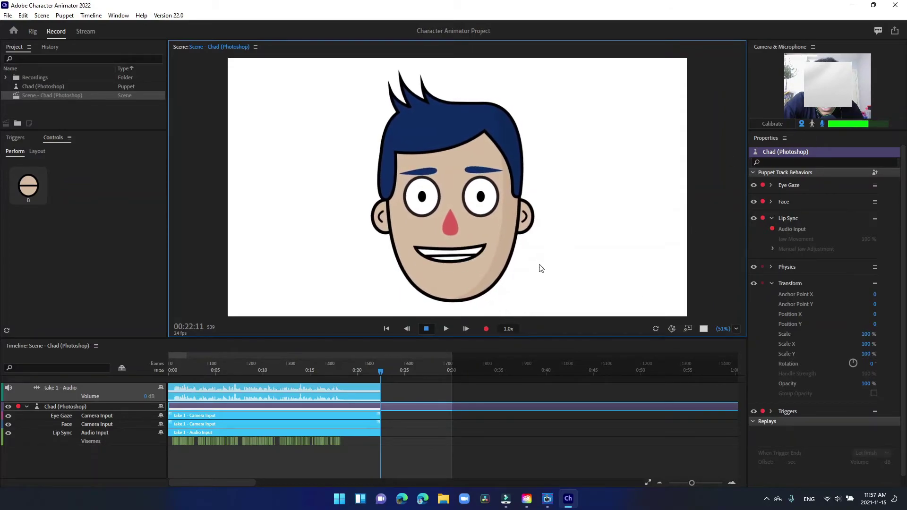
# Return the playhead to the scene's start and inspect the recorded take's camera input, lip sync and audio clips in the timeline
pyautogui.moveTo(380, 372); pyautogui.dragTo(117, 359)
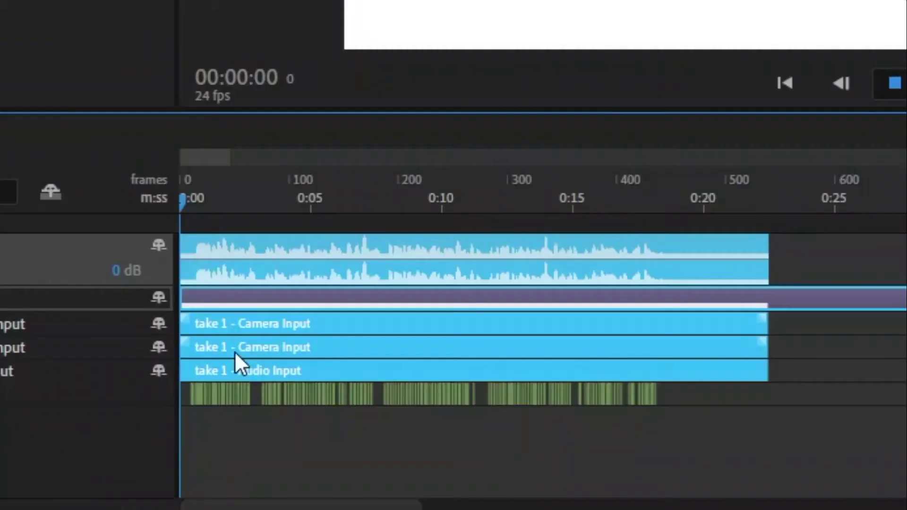
pyautogui.click(188, 425)
pyautogui.click(323, 371)
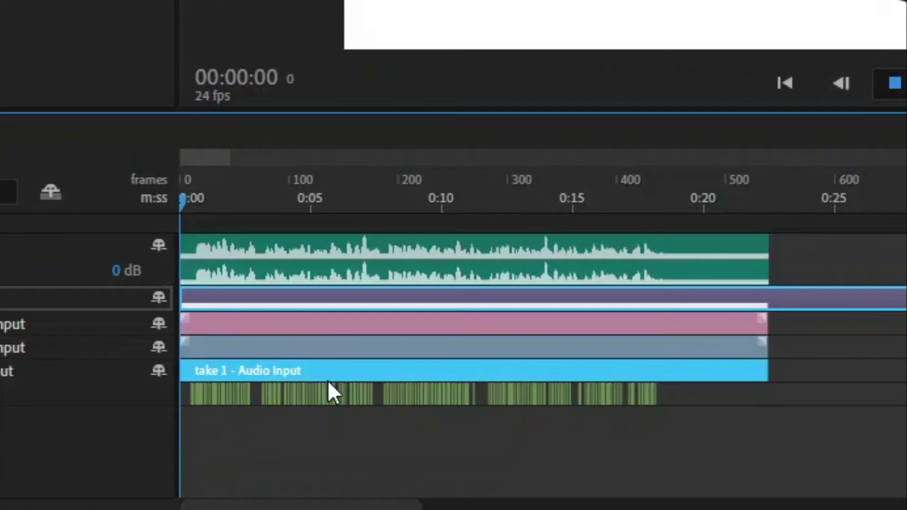
pyautogui.click(357, 255)
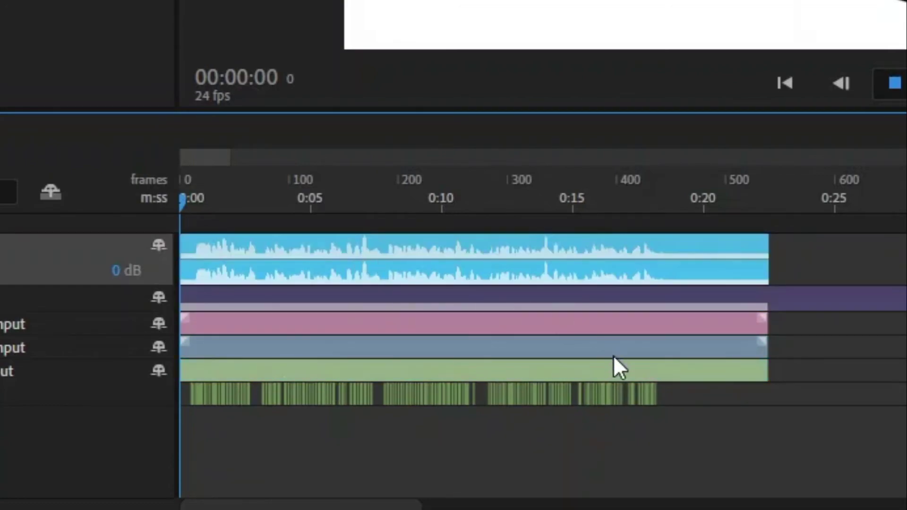
pyautogui.click(537, 390)
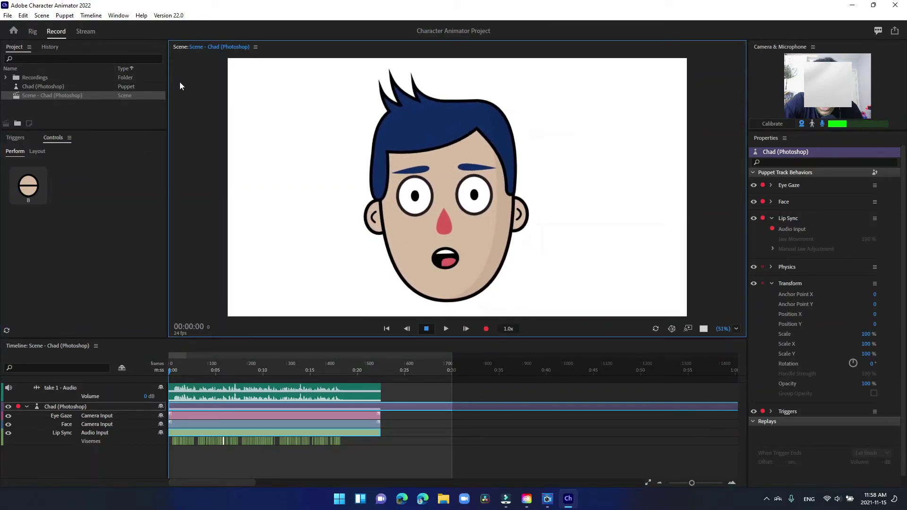
pyautogui.click(184, 61)
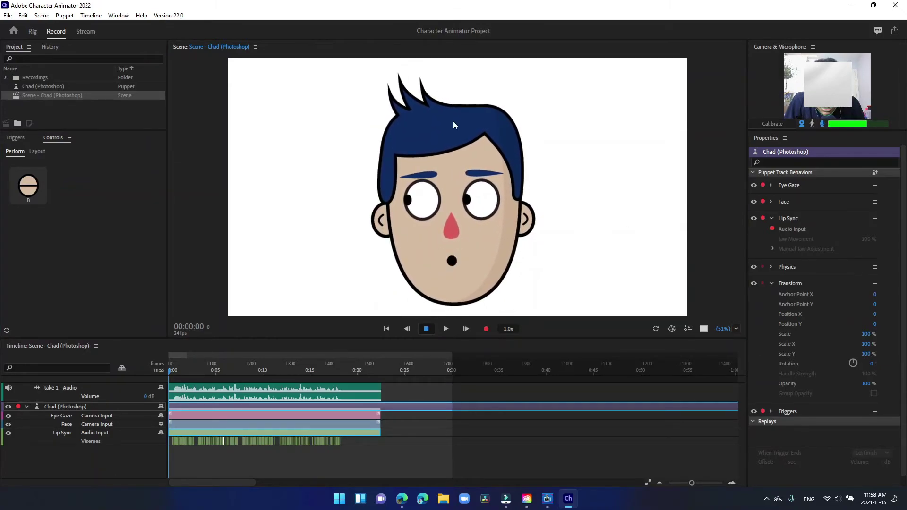
# Export the scene as video via Adobe Media Encoder, saving it as H.264 file "Scene - Chad (Photoshop)" in the Techrific folder
pyautogui.click(7, 16)
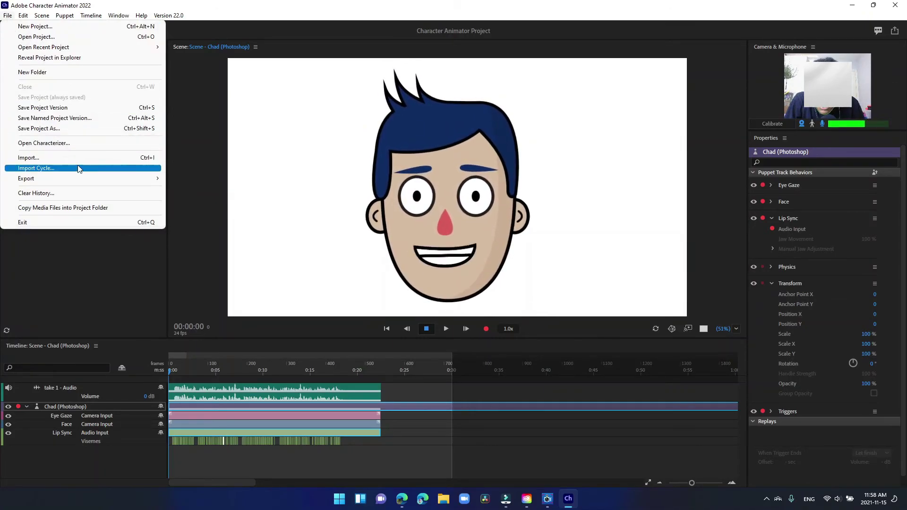
pyautogui.moveTo(78, 184)
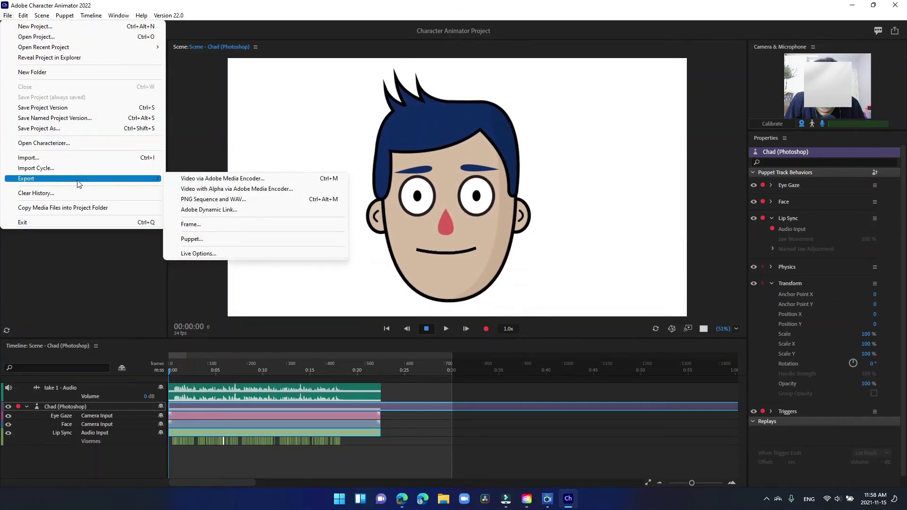
pyautogui.click(212, 180)
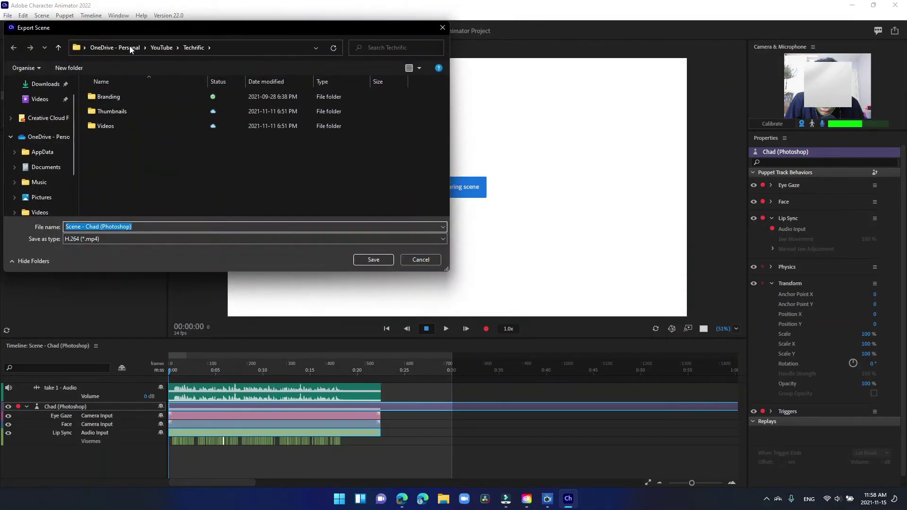
pyautogui.click(372, 259)
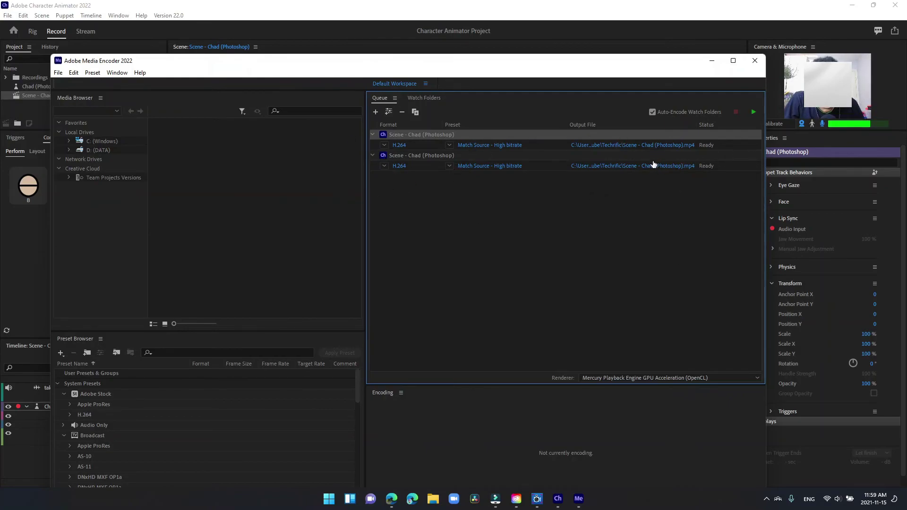
# In Adobe Media Encoder, start encoding the queued Chad scenes with the H.264 Match Source - High bitrate preset and maximize the window
pyautogui.click(531, 157)
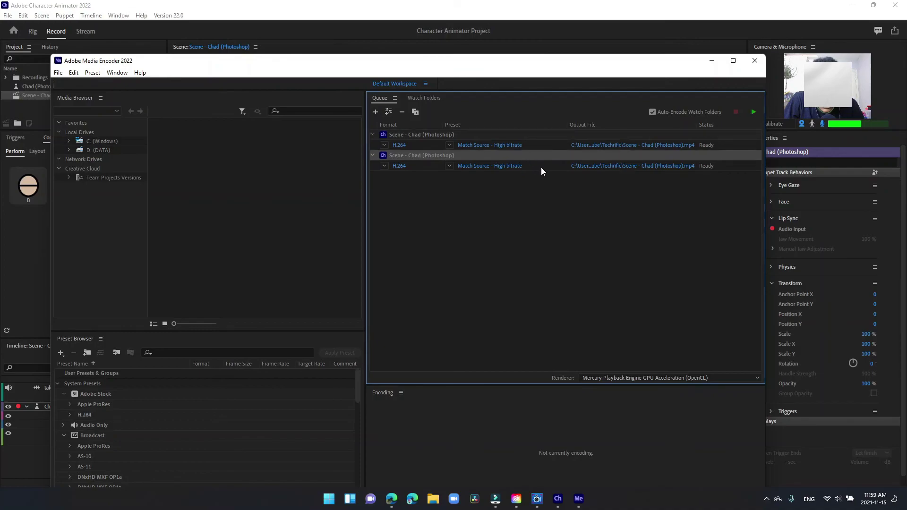
pyautogui.click(753, 113)
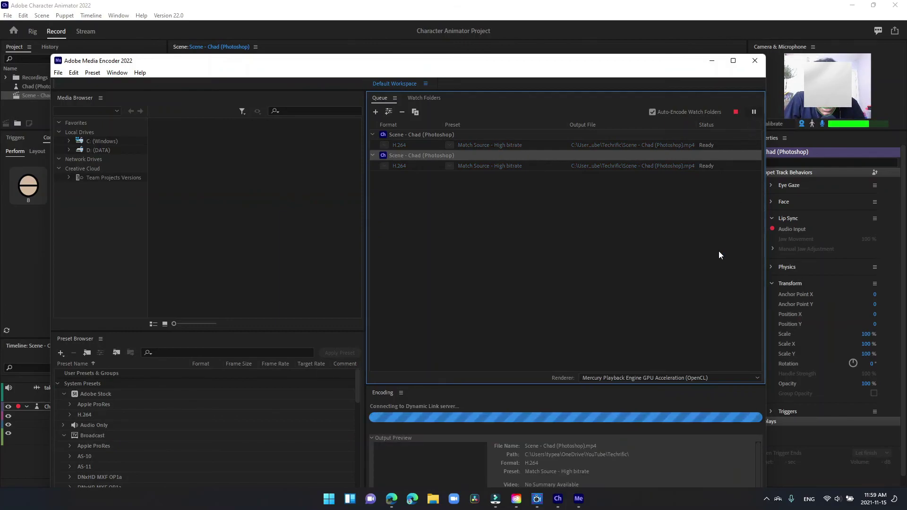
pyautogui.click(666, 393)
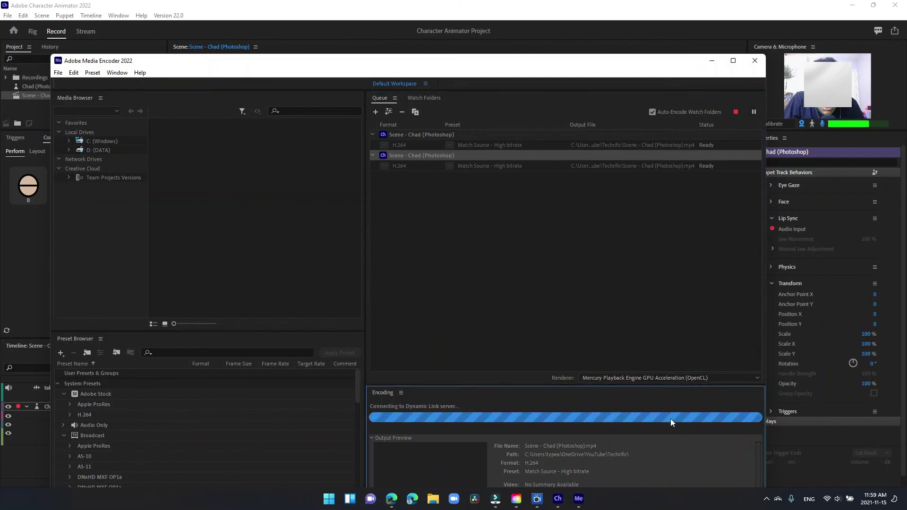
pyautogui.moveTo(532, 62)
pyautogui.mouseDown()
pyautogui.moveTo(535, 72)
pyautogui.moveTo(539, 51)
pyautogui.mouseUp()
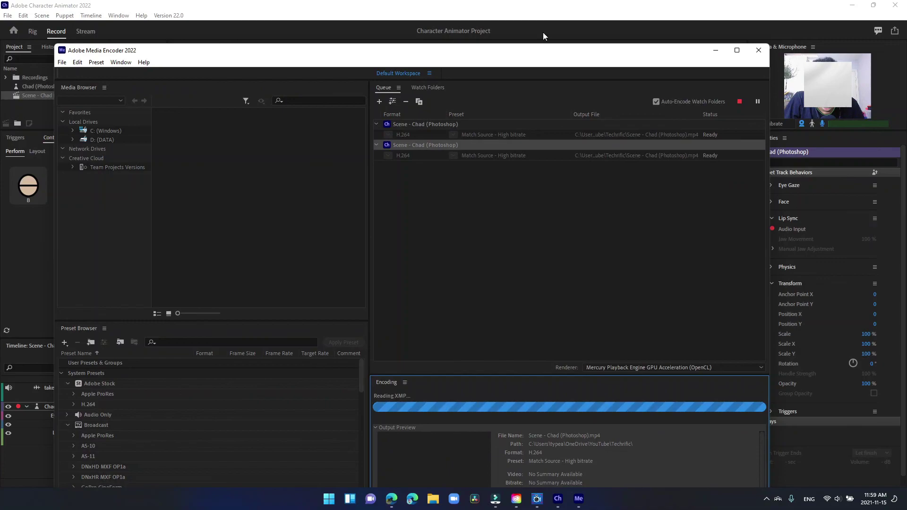
pyautogui.doubleClick(561, 63)
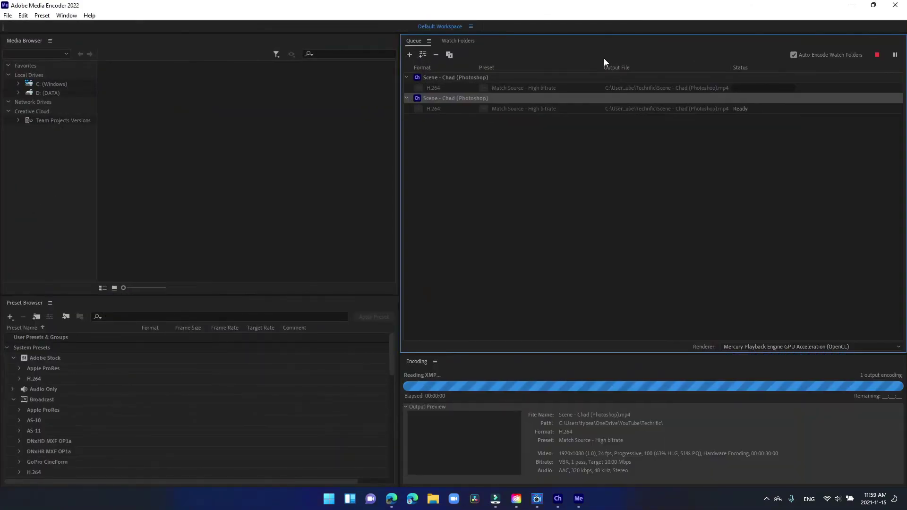